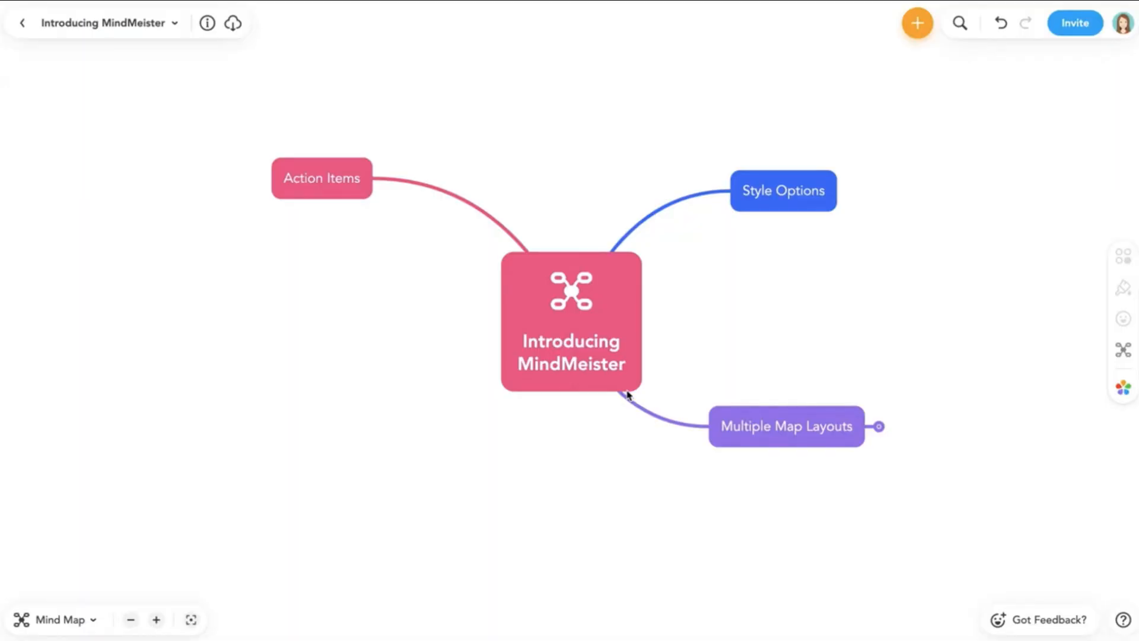
Examine the available themes and the central topic's layout, icon, emoji, style and add-on options
{"action": "left_click", "coordinate": [626, 388]}
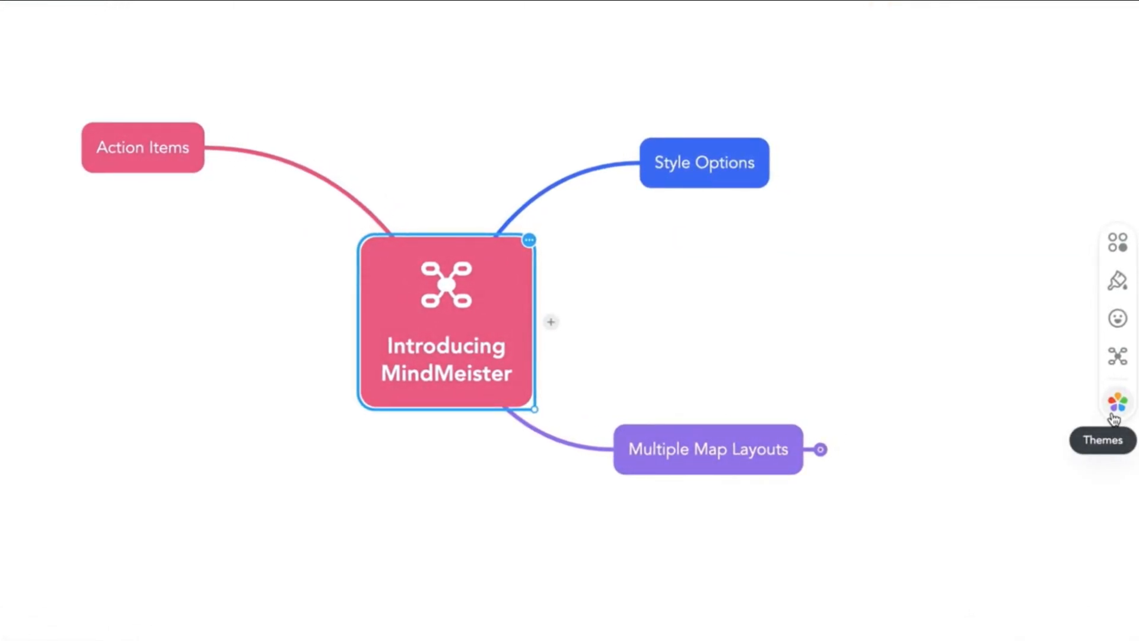
{"action": "left_click", "coordinate": [1116, 402]}
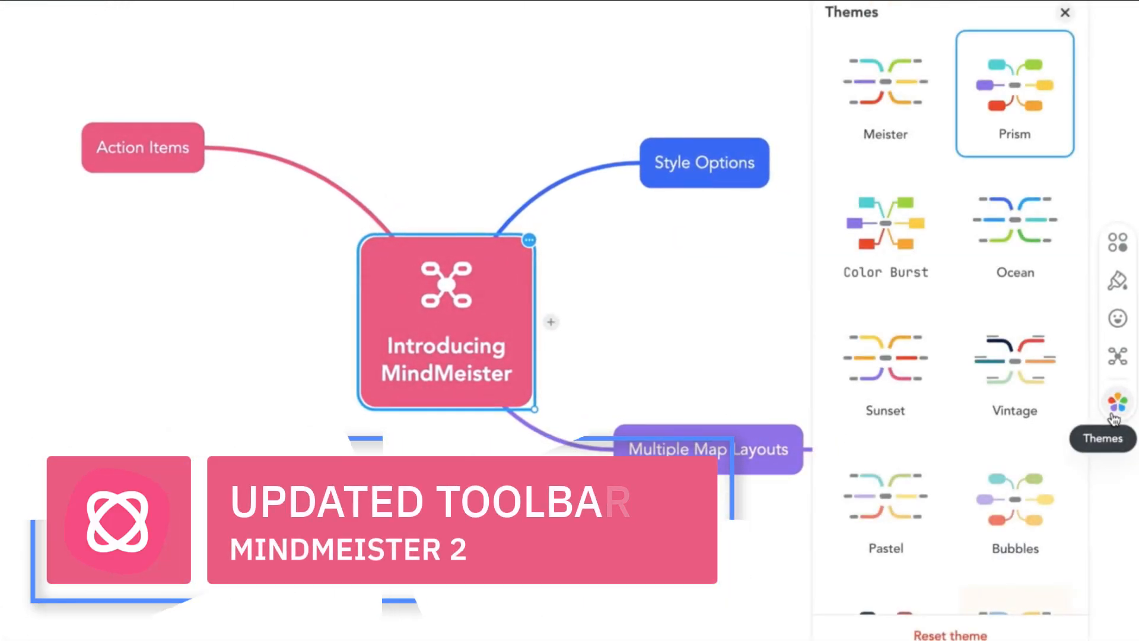
{"action": "scroll", "coordinate": [1009, 397], "scroll_direction": "down", "scroll_amount": 5}
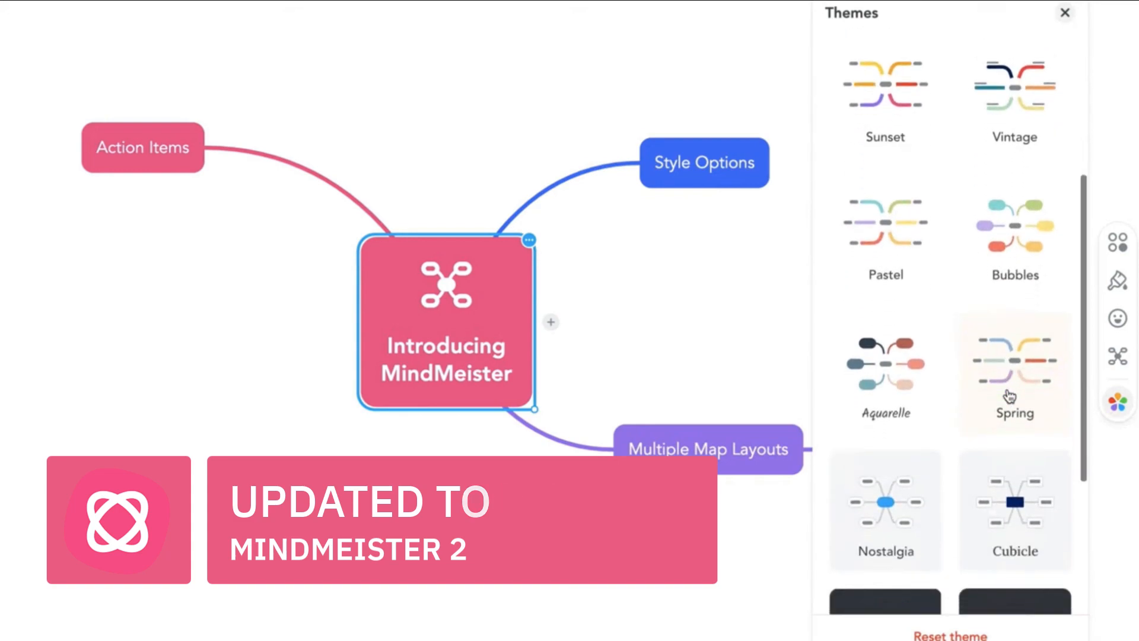
{"action": "scroll", "coordinate": [1044, 415], "scroll_direction": "down", "scroll_amount": 2}
{"action": "left_click", "coordinate": [1118, 356]}
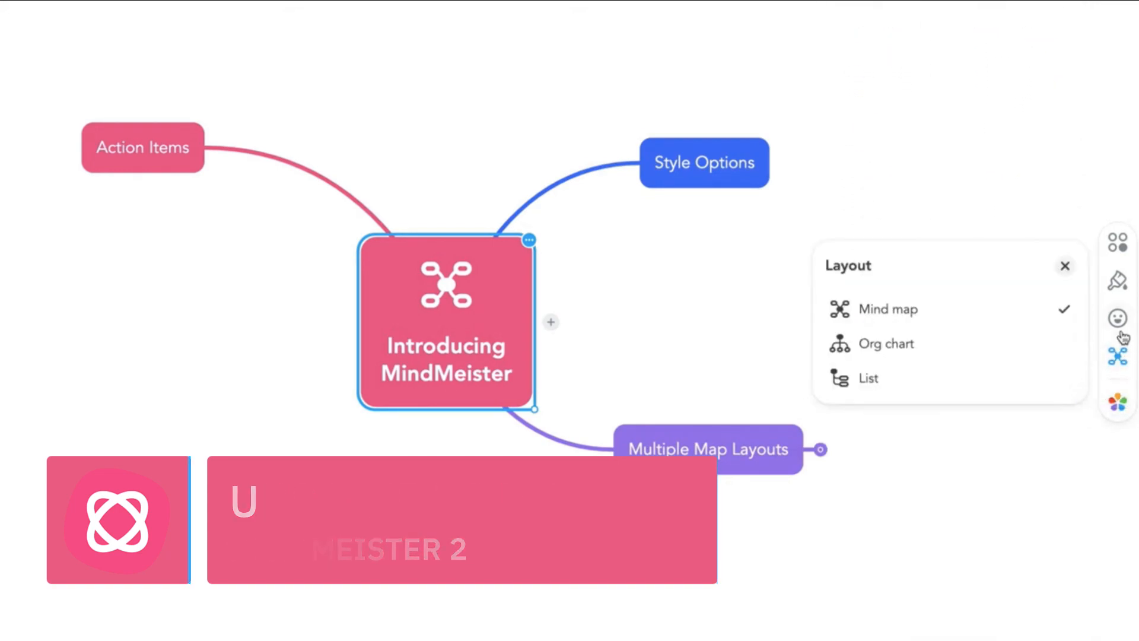
{"action": "left_click", "coordinate": [1119, 320]}
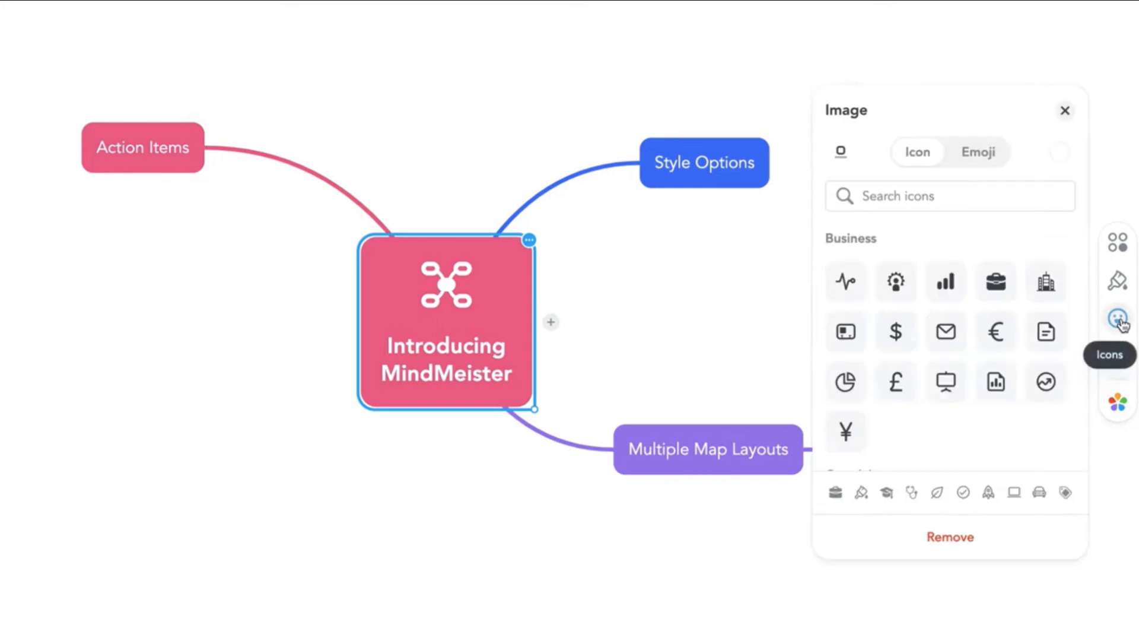
{"action": "left_click", "coordinate": [977, 153]}
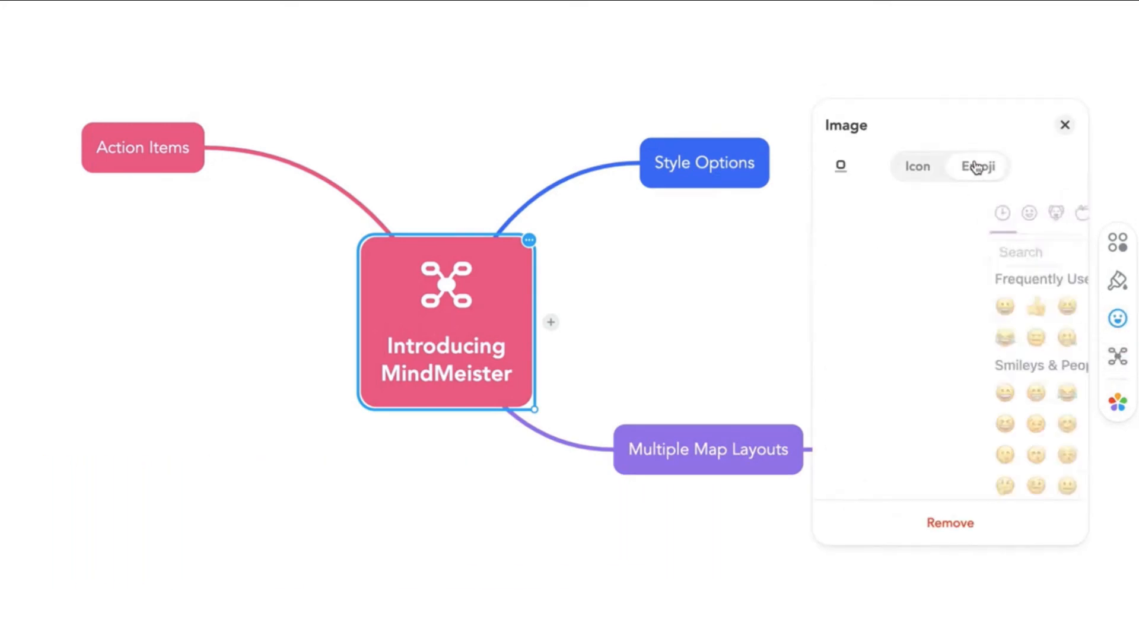
{"action": "left_click", "coordinate": [1119, 281]}
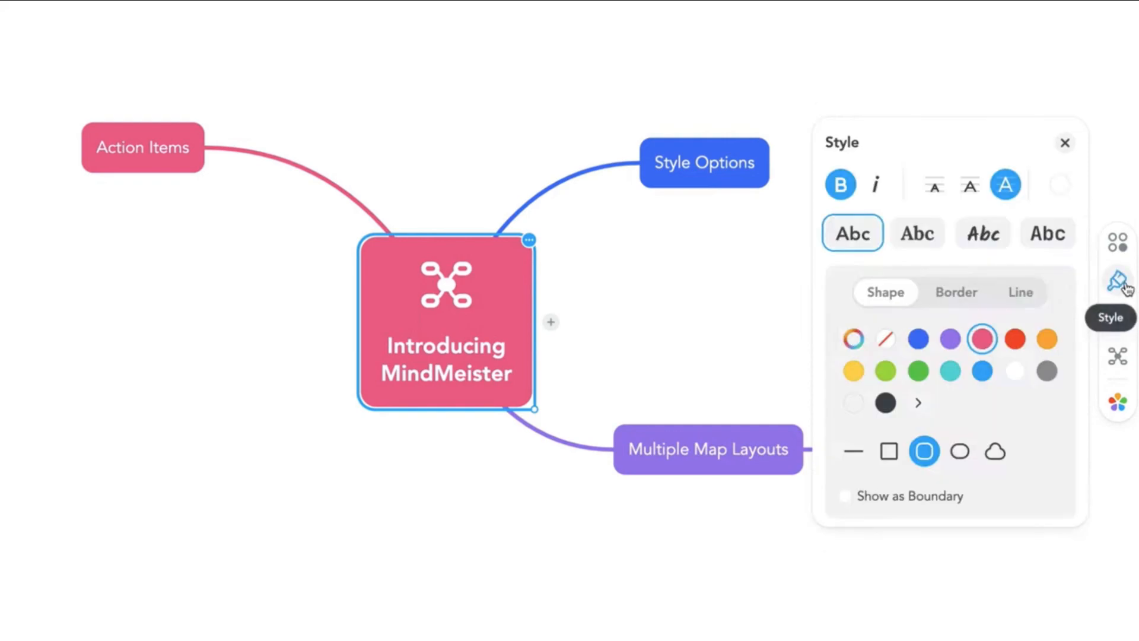
{"action": "left_click", "coordinate": [1119, 248]}
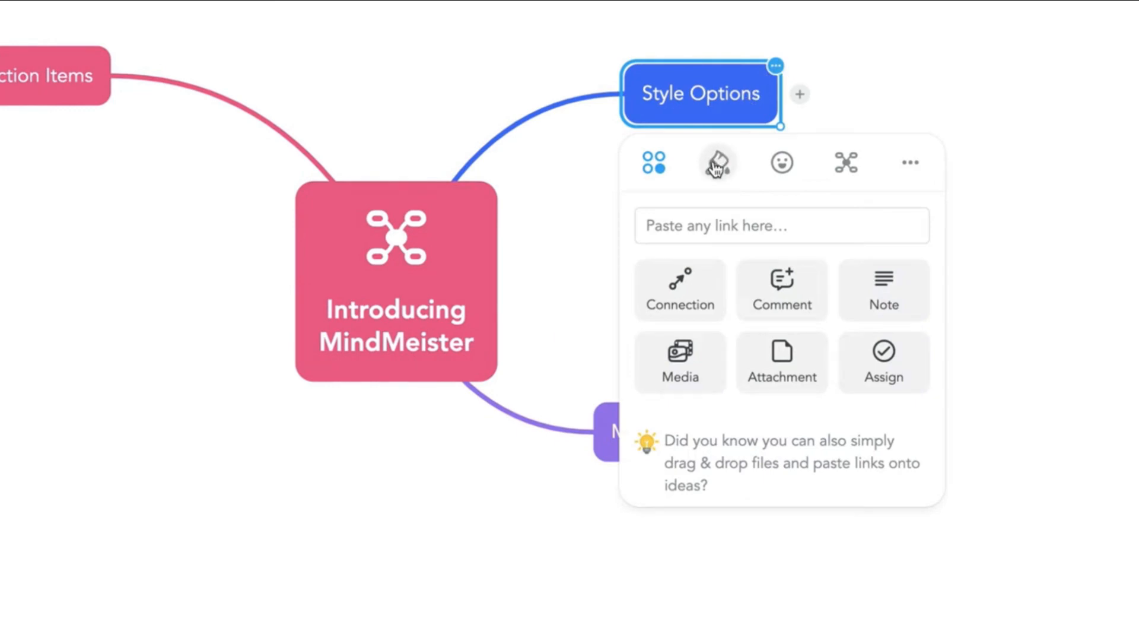
Give the Style Options topic an oval shape, the handwriting-style font and a dashed connecting line
{"action": "left_click", "coordinate": [716, 166]}
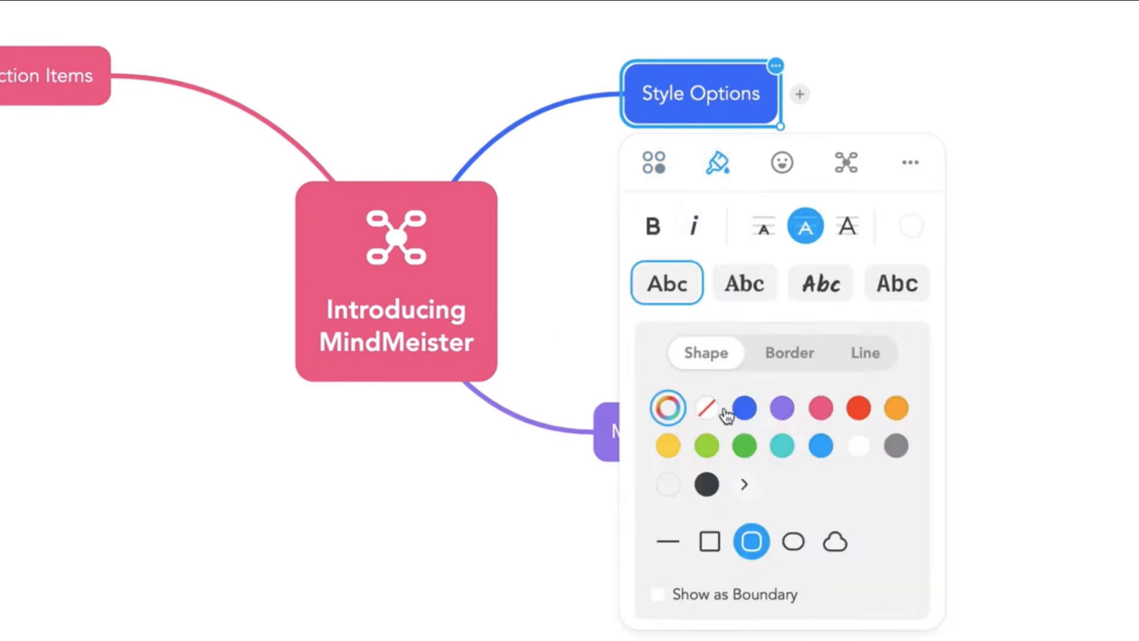
{"action": "left_click", "coordinate": [796, 550]}
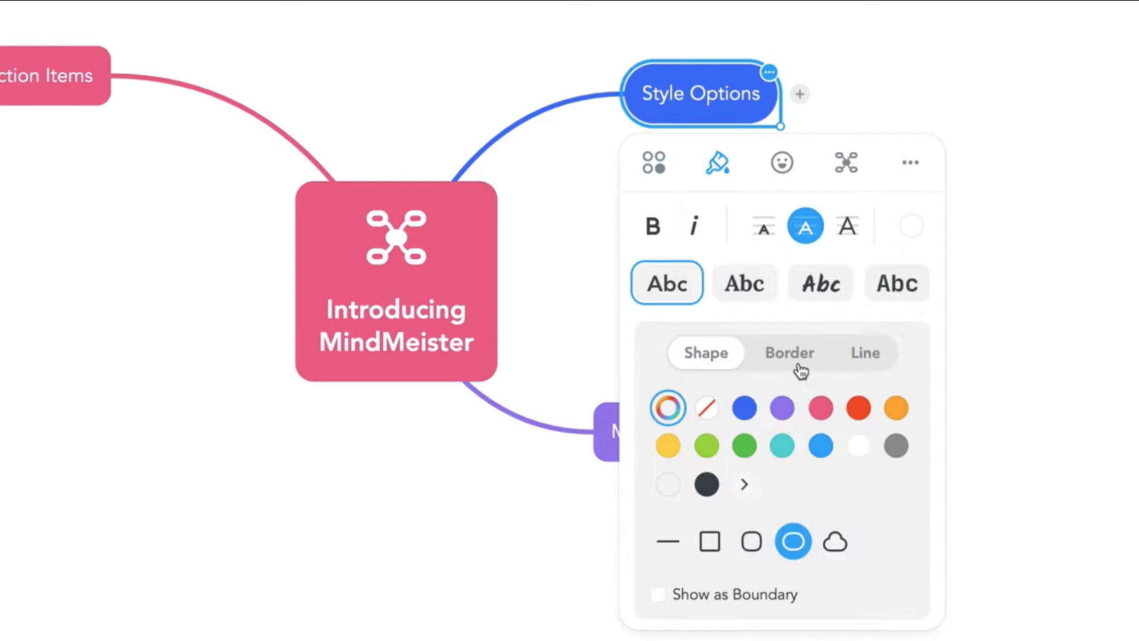
{"action": "left_click", "coordinate": [799, 366]}
{"action": "left_click", "coordinate": [821, 297]}
{"action": "left_click", "coordinate": [860, 356]}
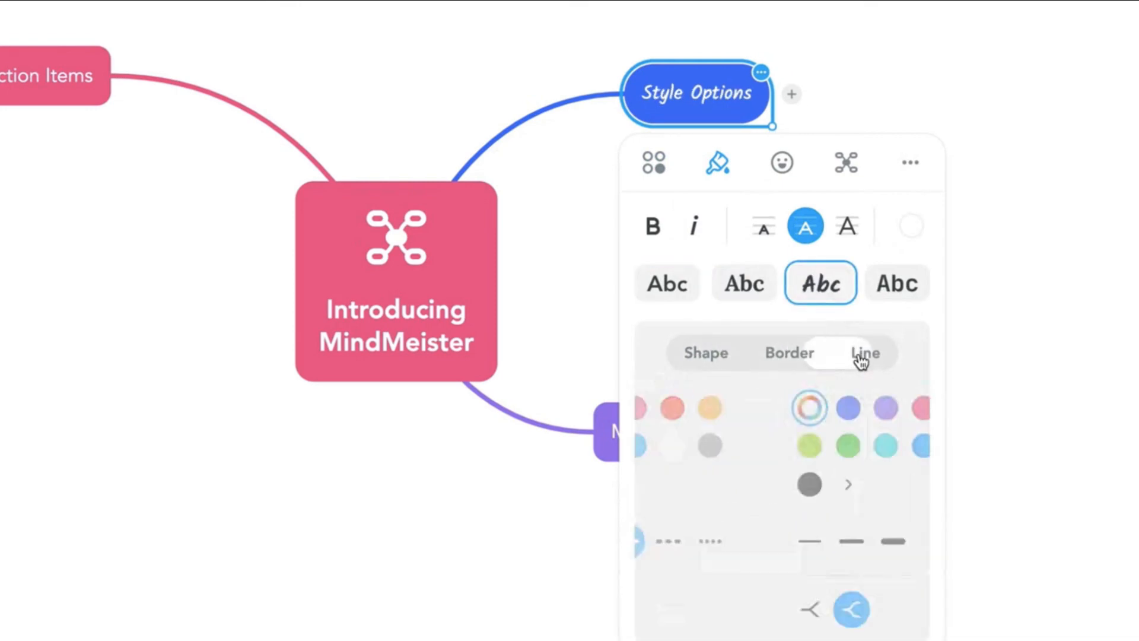
{"action": "left_click", "coordinate": [854, 541]}
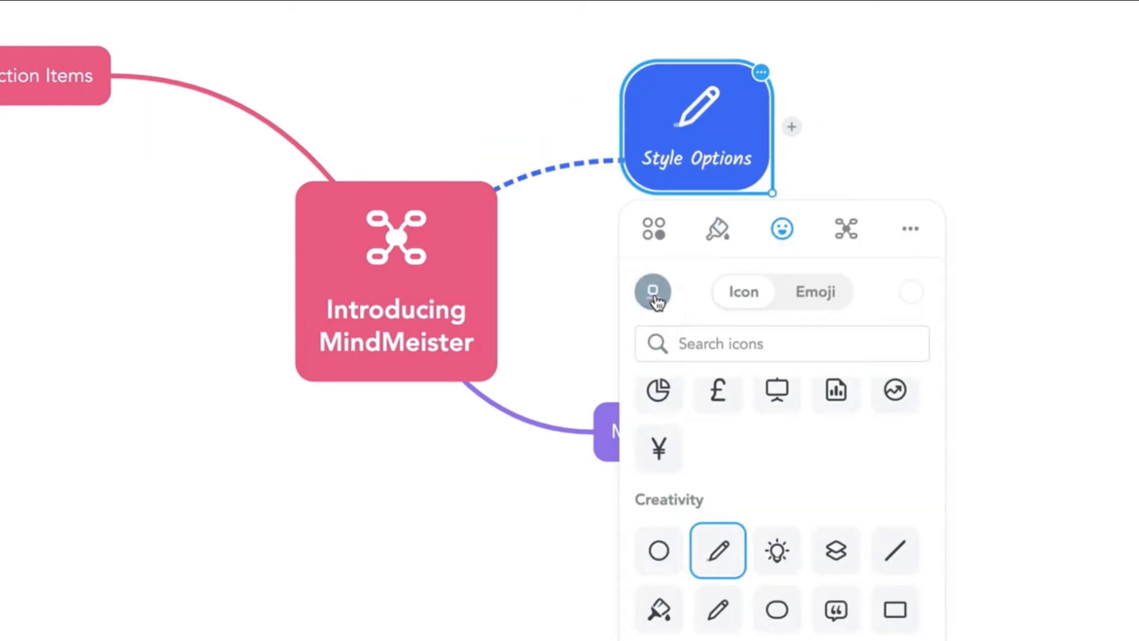
Place the Style Options topic's pencil icon to the left of its text and deselect the topic
{"action": "left_click", "coordinate": [655, 295]}
{"action": "left_click", "coordinate": [658, 121]}
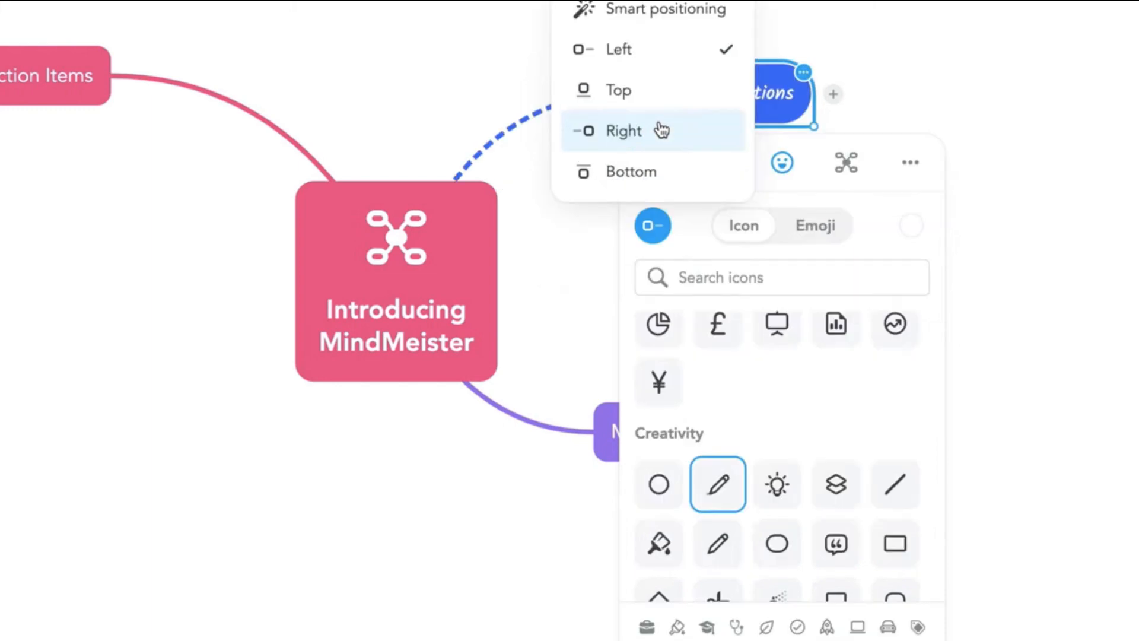
{"action": "left_click", "coordinate": [975, 124]}
{"action": "left_click", "coordinate": [974, 125]}
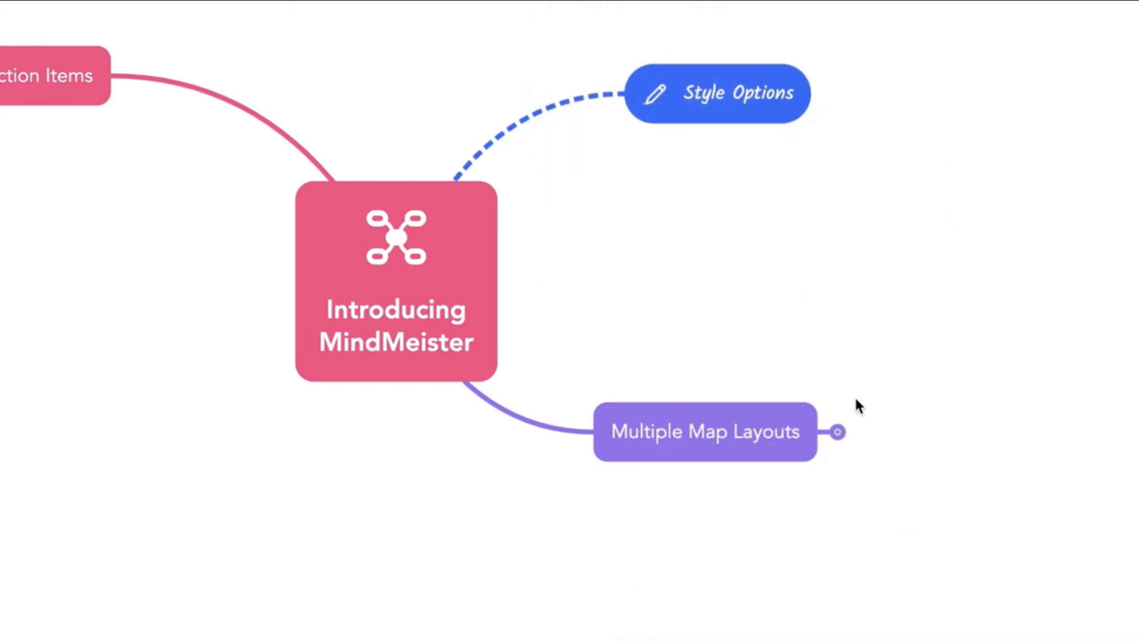
Change the layout of the Multiple Map Layouts branch to List
{"action": "left_click", "coordinate": [783, 431]}
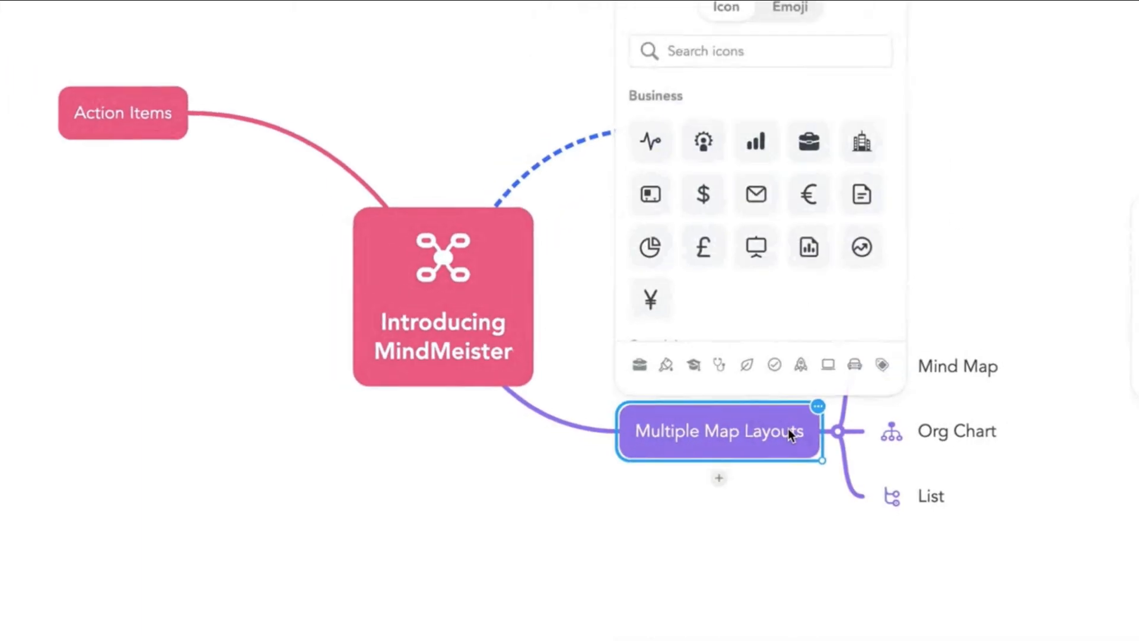
{"action": "left_click", "coordinate": [822, 6]}
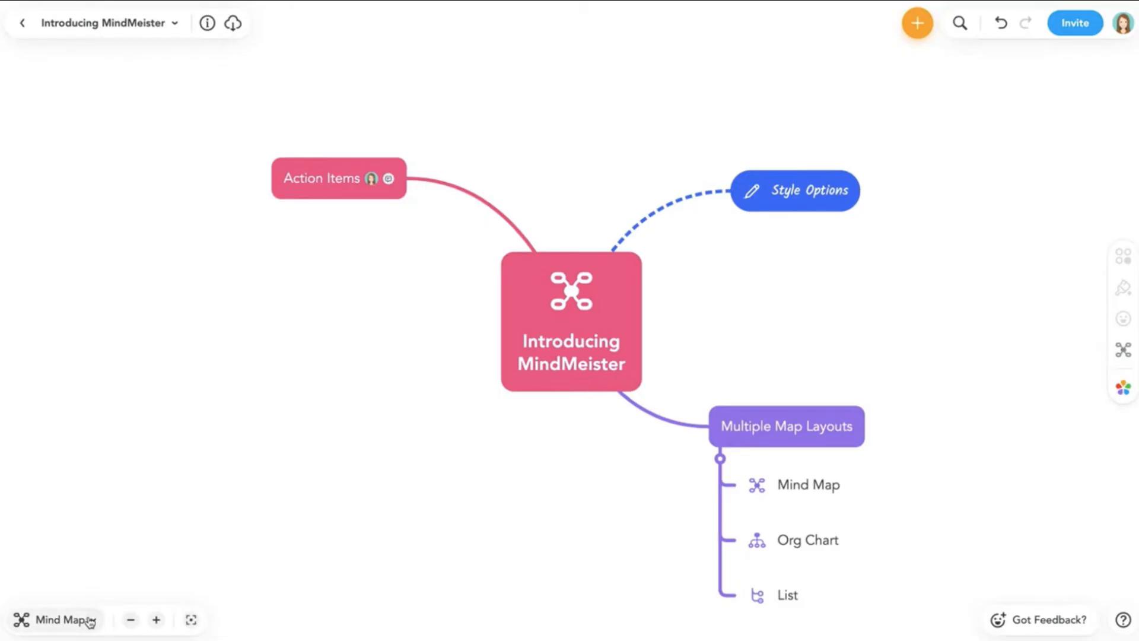
Show the map in Outline view, then collapse and re-expand the Multiple Map Layouts section
{"action": "left_click", "coordinate": [92, 623]}
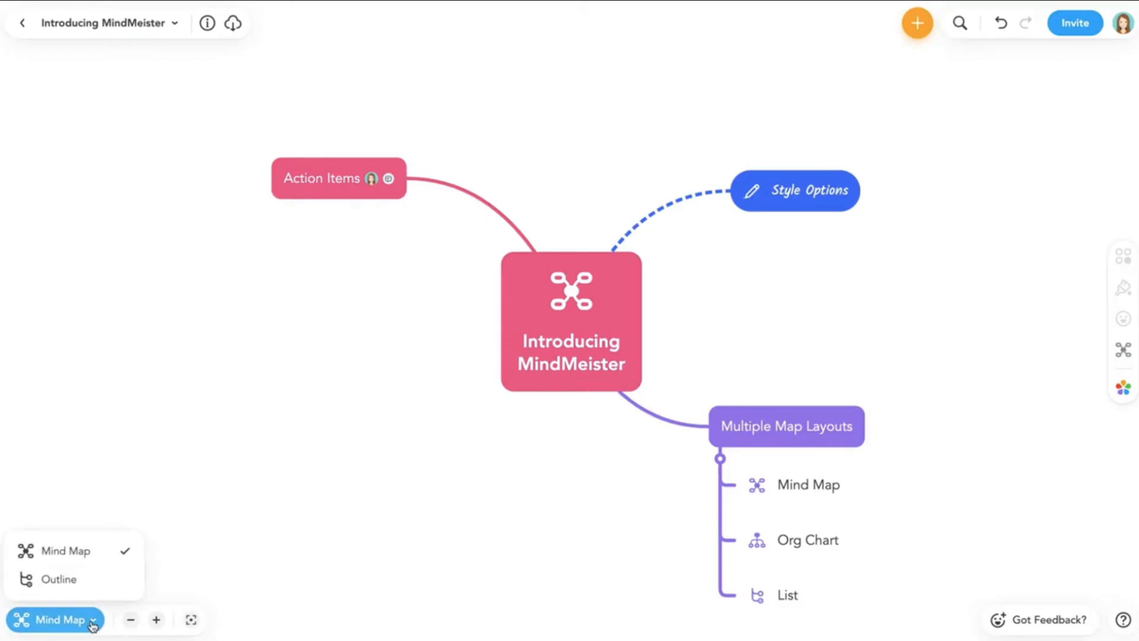
{"action": "left_click", "coordinate": [88, 591]}
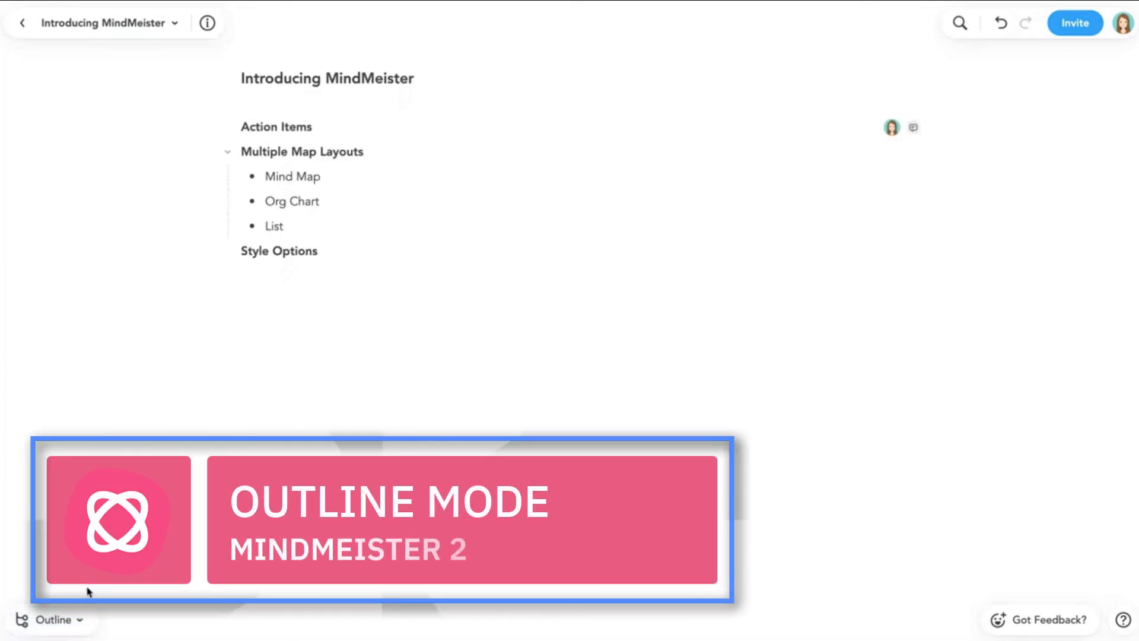
{"action": "left_click", "coordinate": [226, 152]}
{"action": "left_click", "coordinate": [226, 153]}
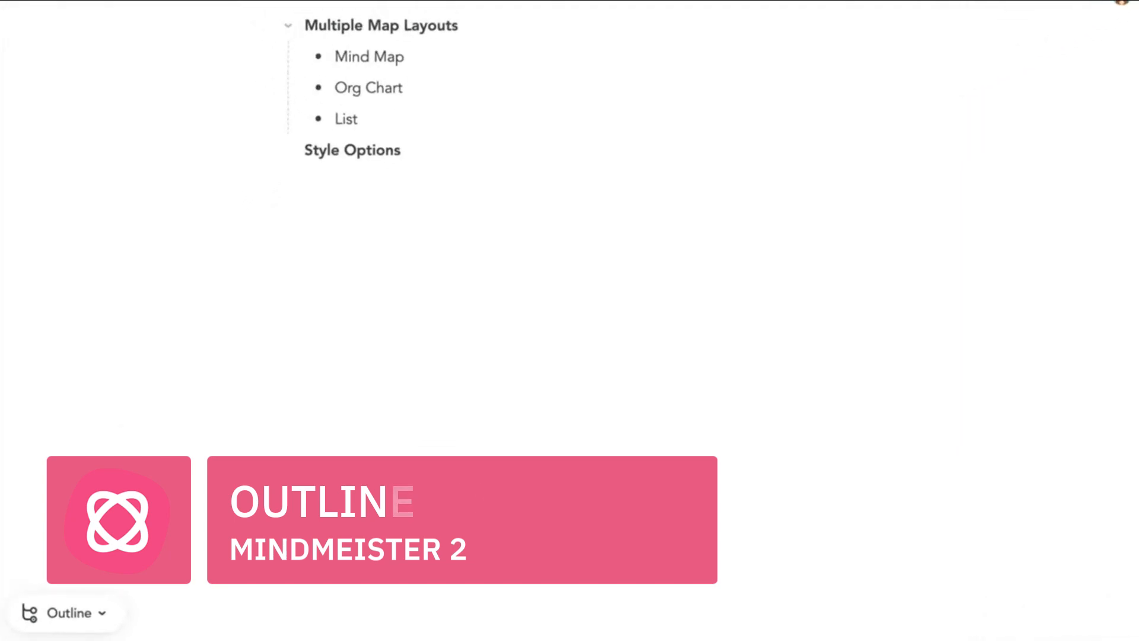
Return the map from Outline view to Mind Map view
{"action": "left_click", "coordinate": [80, 621]}
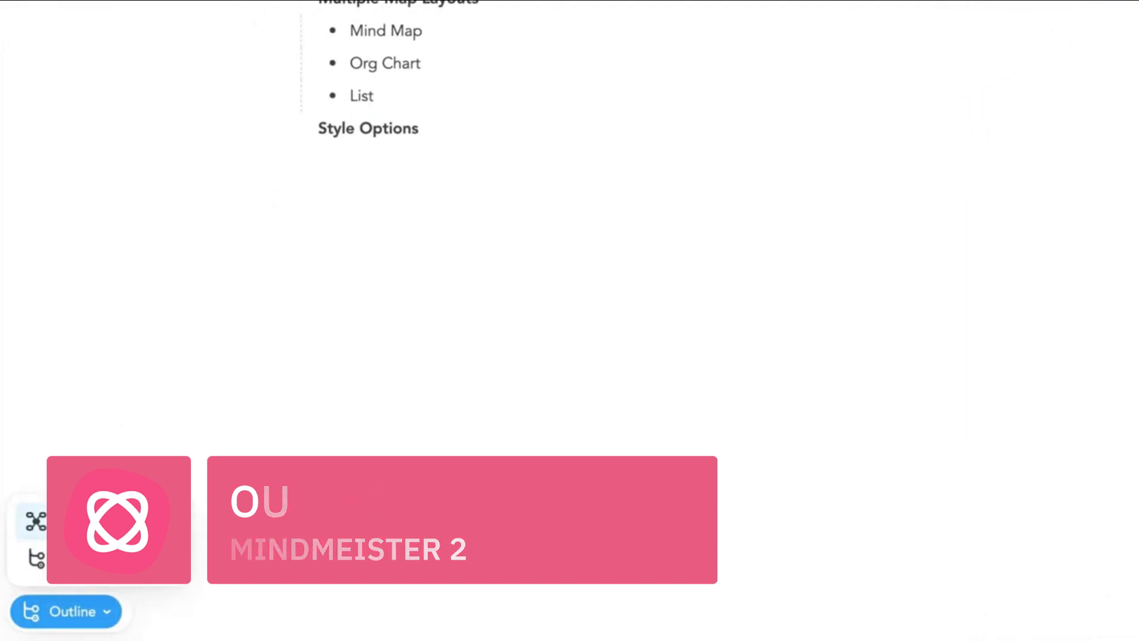
{"action": "left_click", "coordinate": [36, 522]}
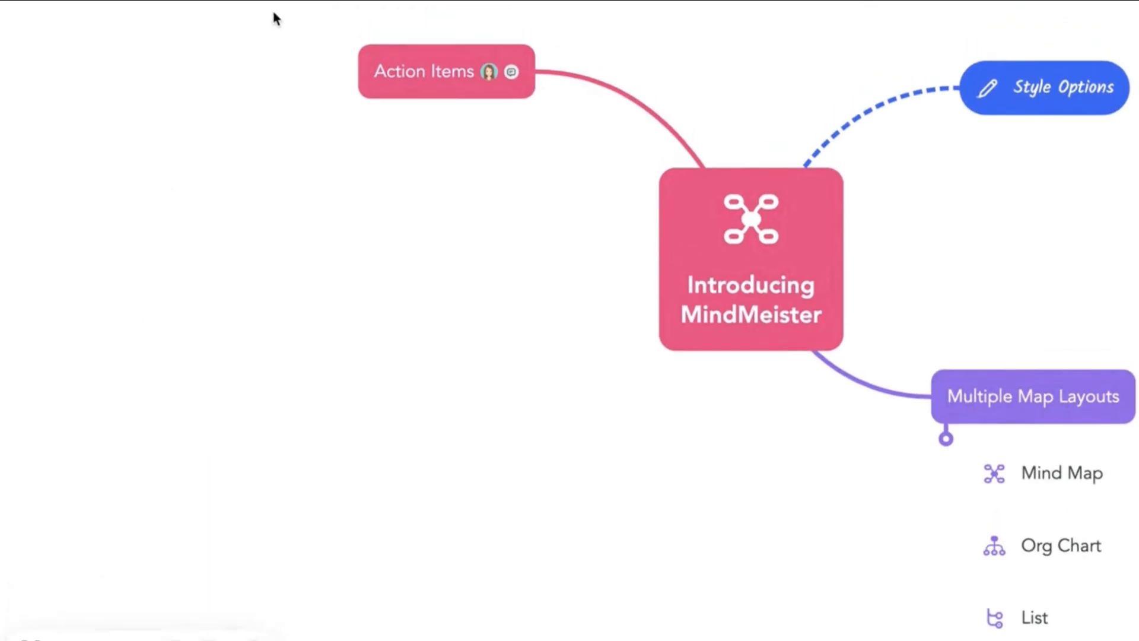
{"action": "left_click", "coordinate": [274, 31]}
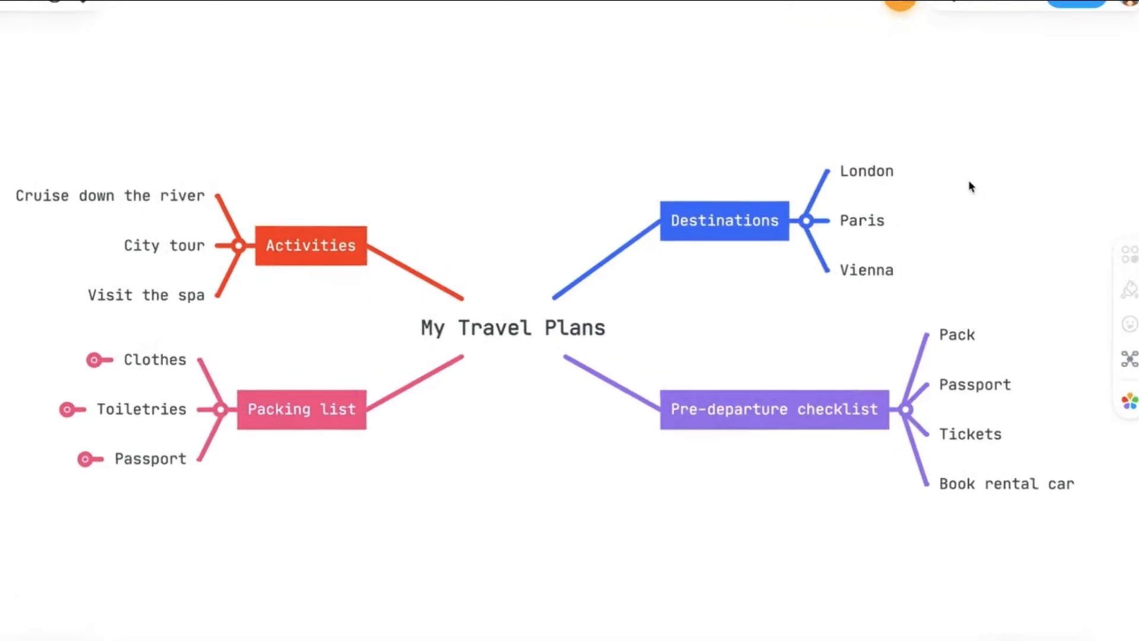
{"action": "left_click", "coordinate": [838, 156]}
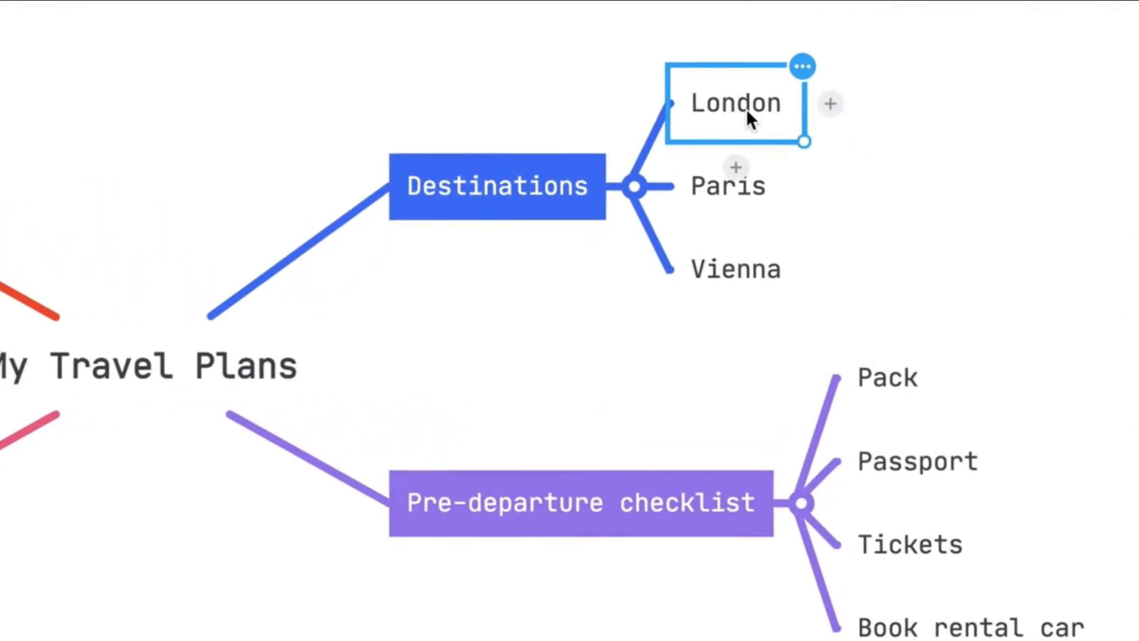
{"action": "right_click", "coordinate": [743, 107]}
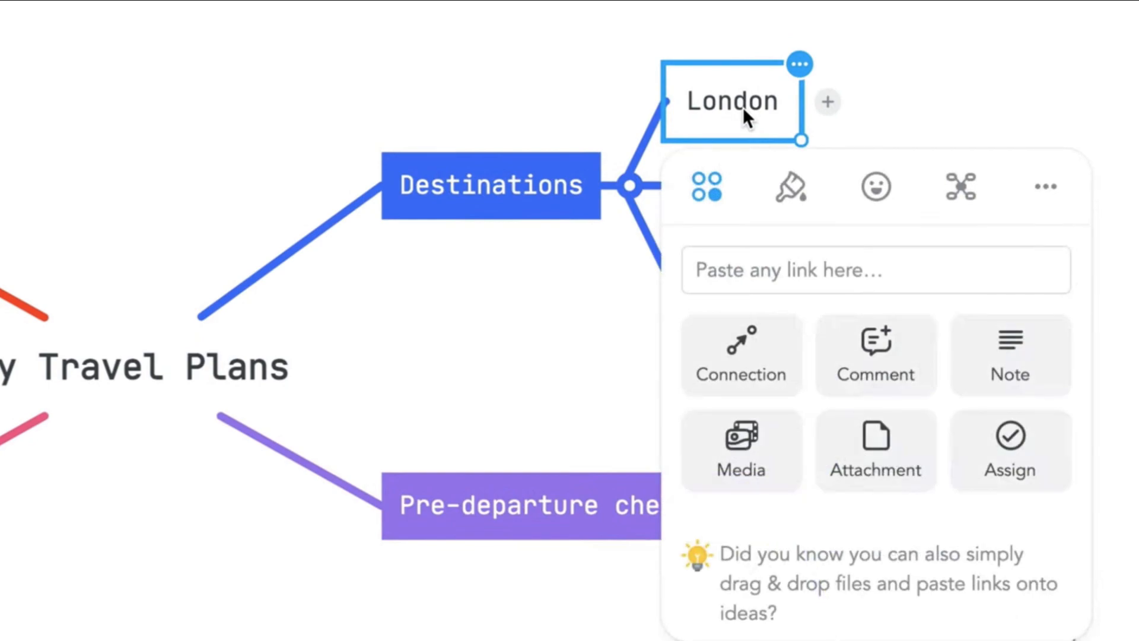
{"action": "left_click", "coordinate": [738, 338]}
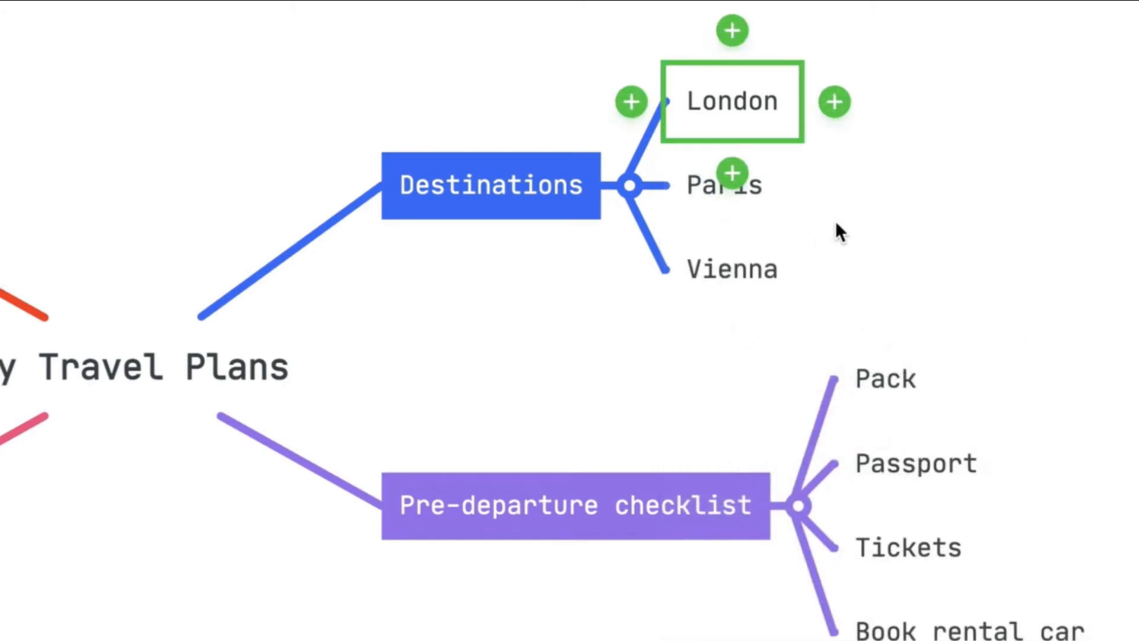
{"action": "left_click", "coordinate": [856, 202]}
Start a new connection from the London topic under Destinations
{"action": "left_click", "coordinate": [750, 108]}
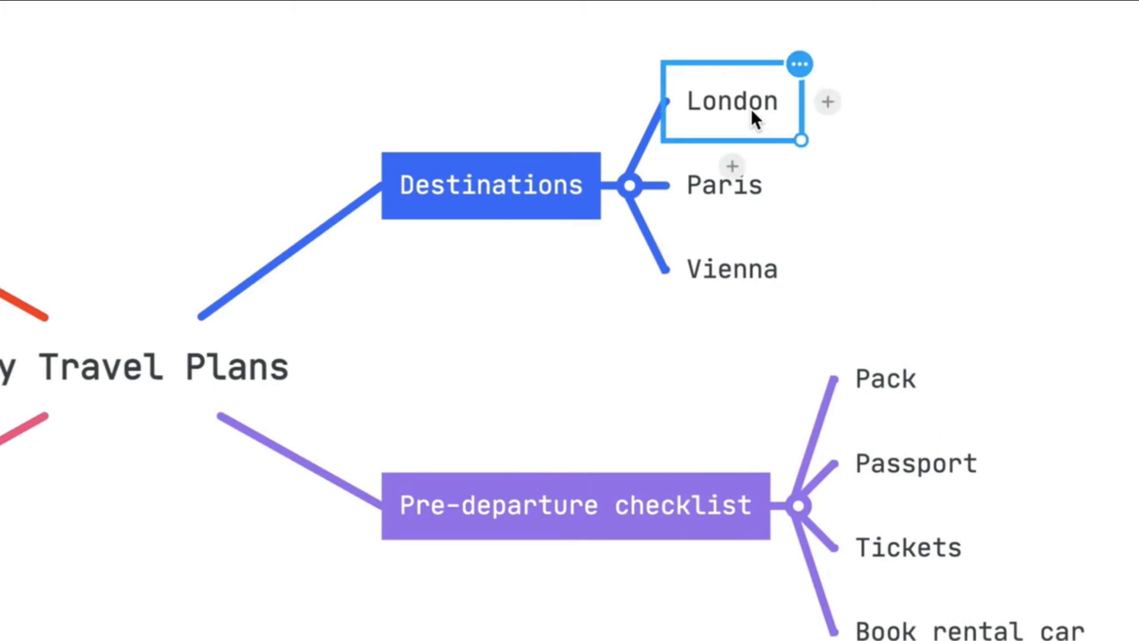
{"action": "key", "text": "alt+c"}
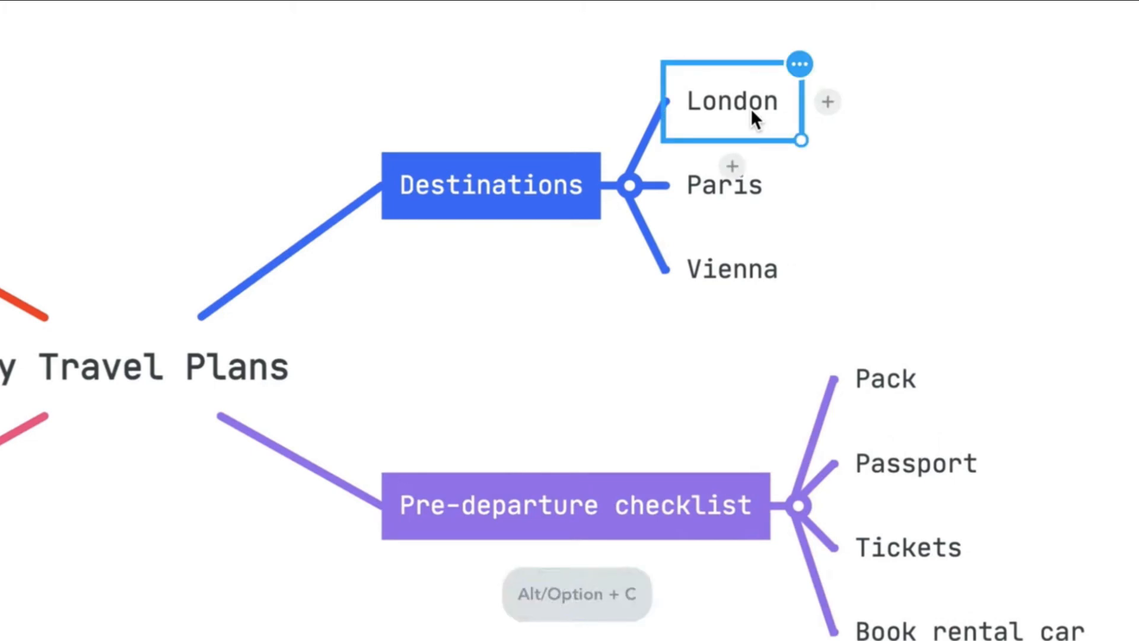